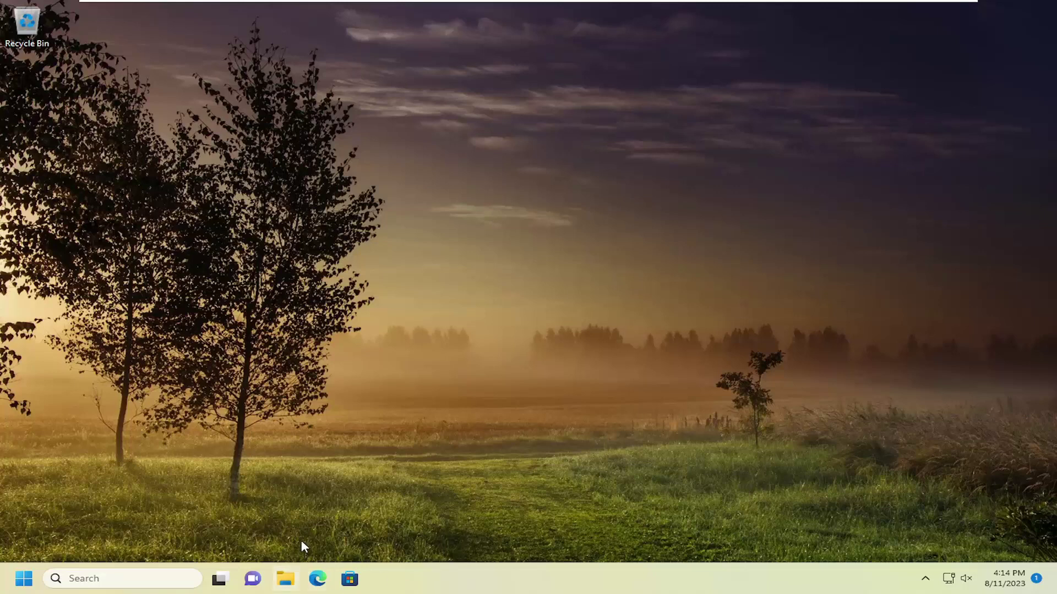
# Find 'regedit' in Windows Search and run Registry Editor as administrator, approving the UAC prompt
pyautogui.click(76, 579)
pyautogui.write('regedit')
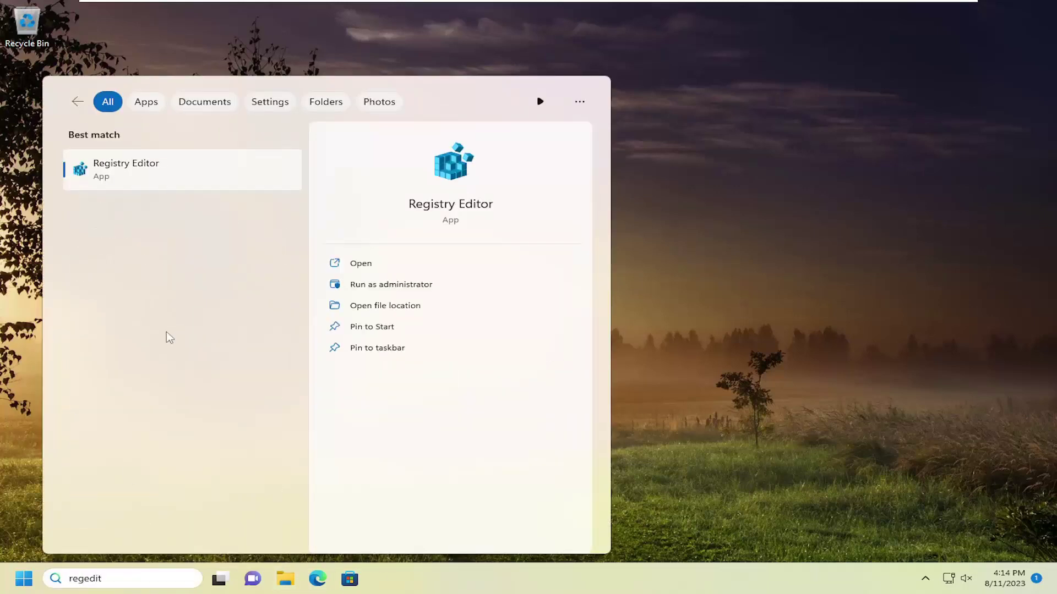
pyautogui.rightClick(128, 166)
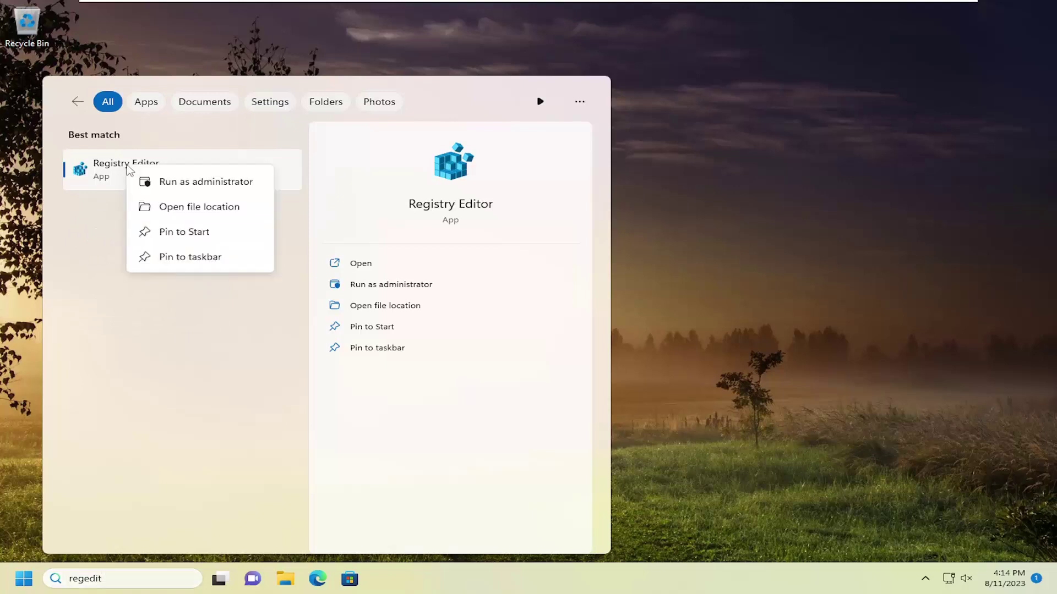
pyautogui.click(201, 182)
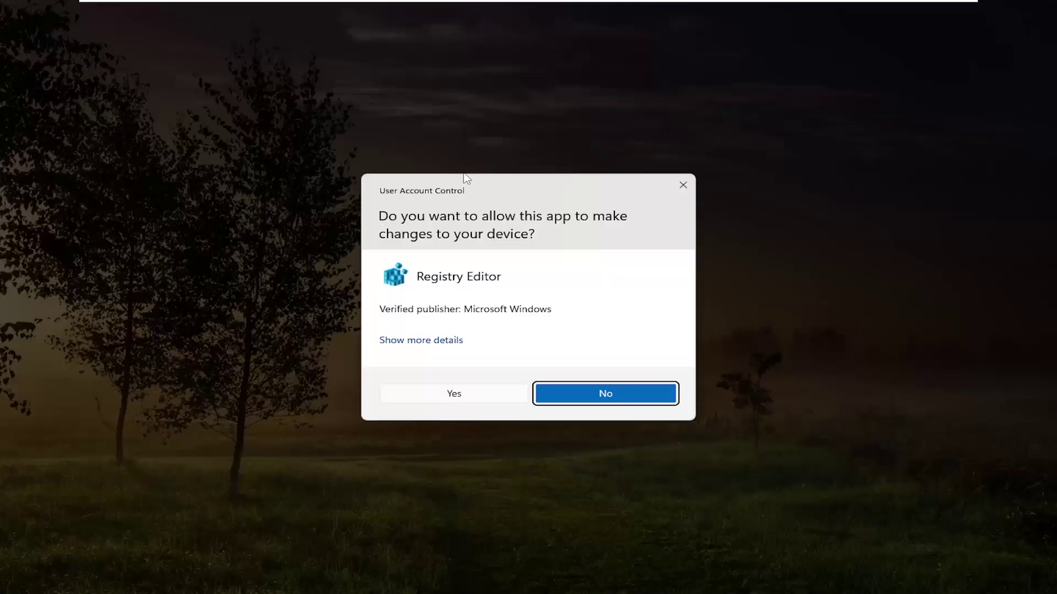
pyautogui.click(412, 392)
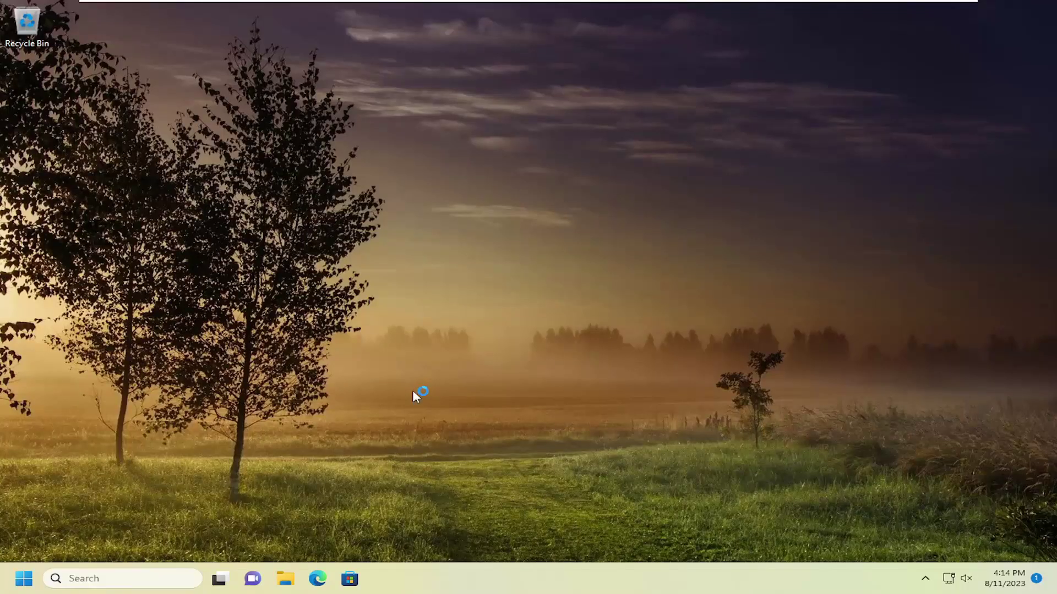
pyautogui.moveTo(238, 462); pyautogui.dragTo(221, 463)
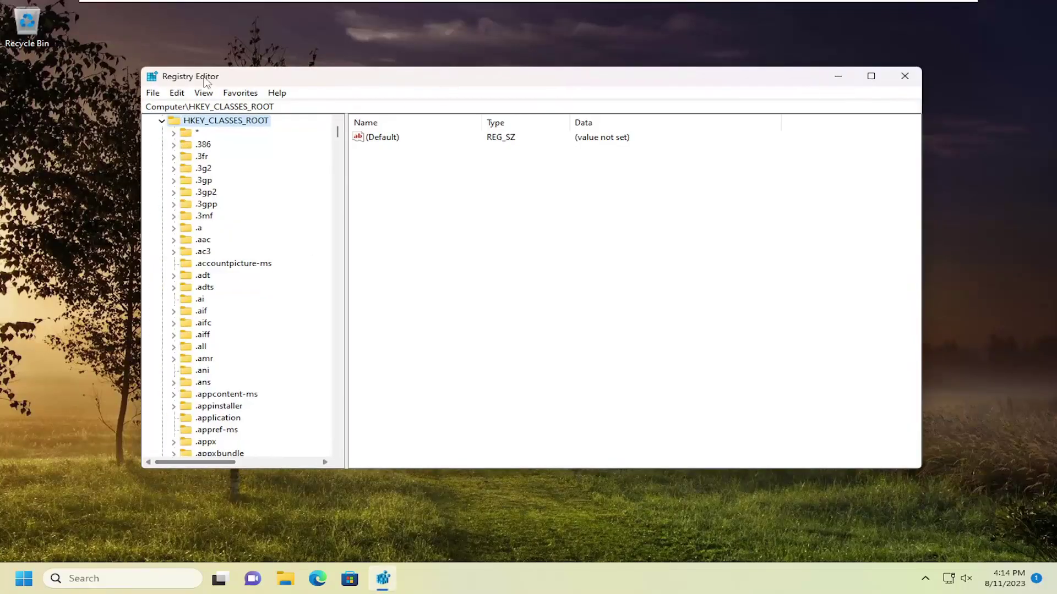
# Collapse HKEY_CLASSES_ROOT, then begin a registry export with range set to All and cancel it
pyautogui.click(162, 122)
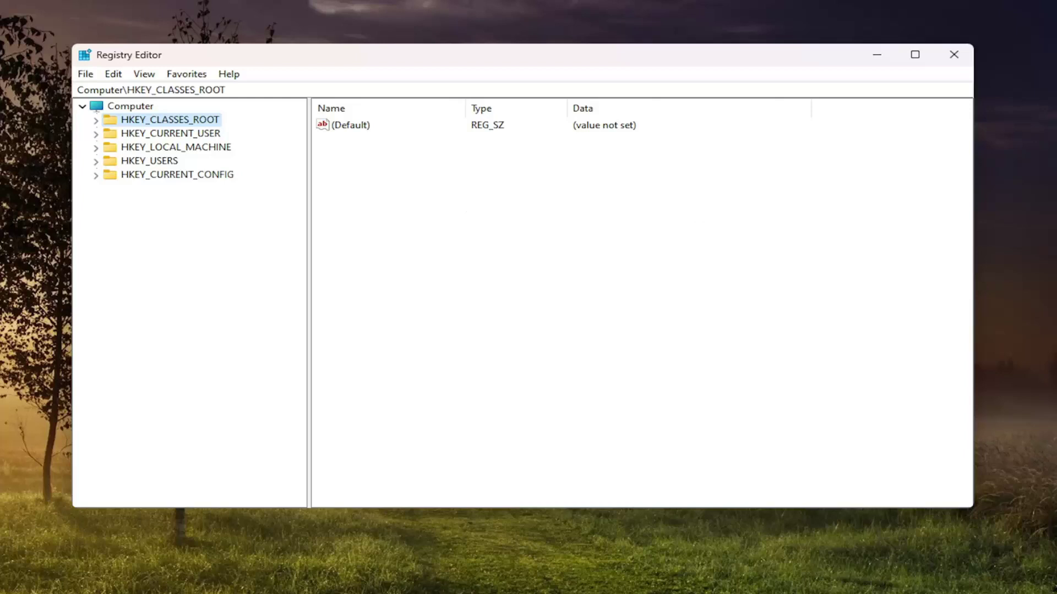
pyautogui.click(84, 74)
pyautogui.click(121, 108)
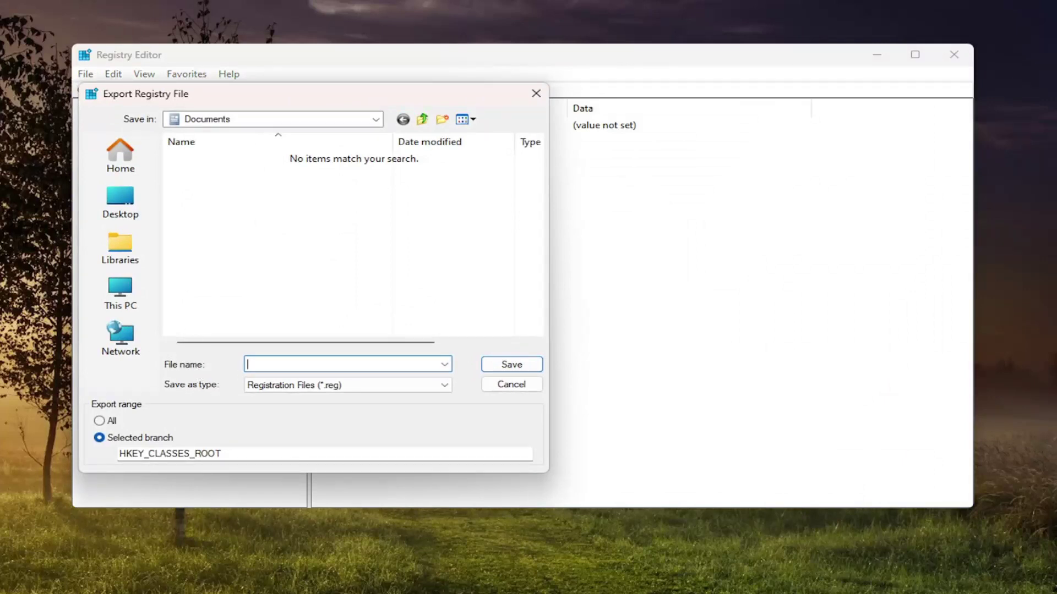
pyautogui.click(98, 423)
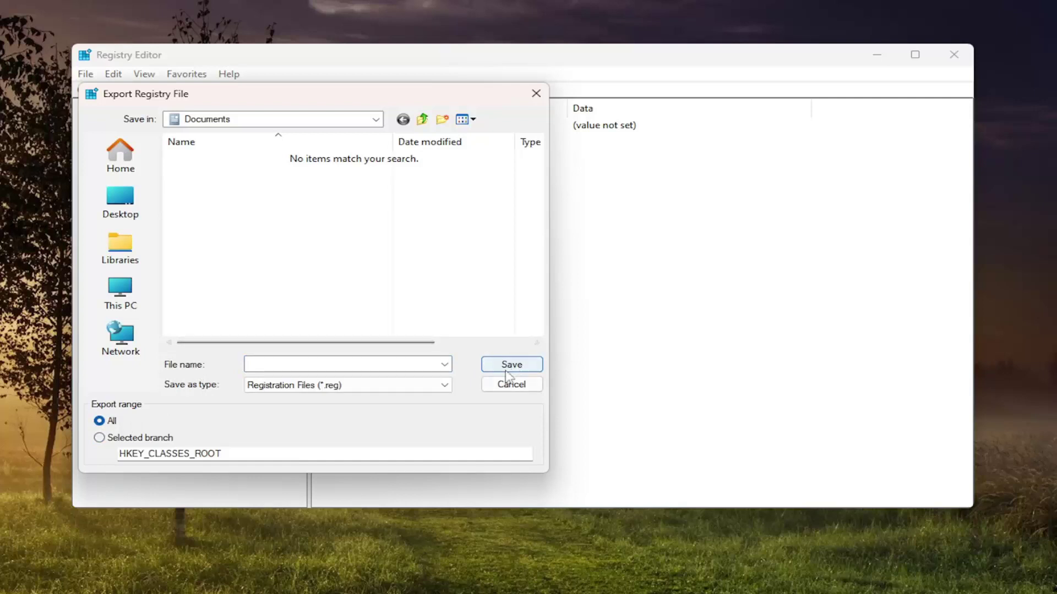
pyautogui.click(445, 364)
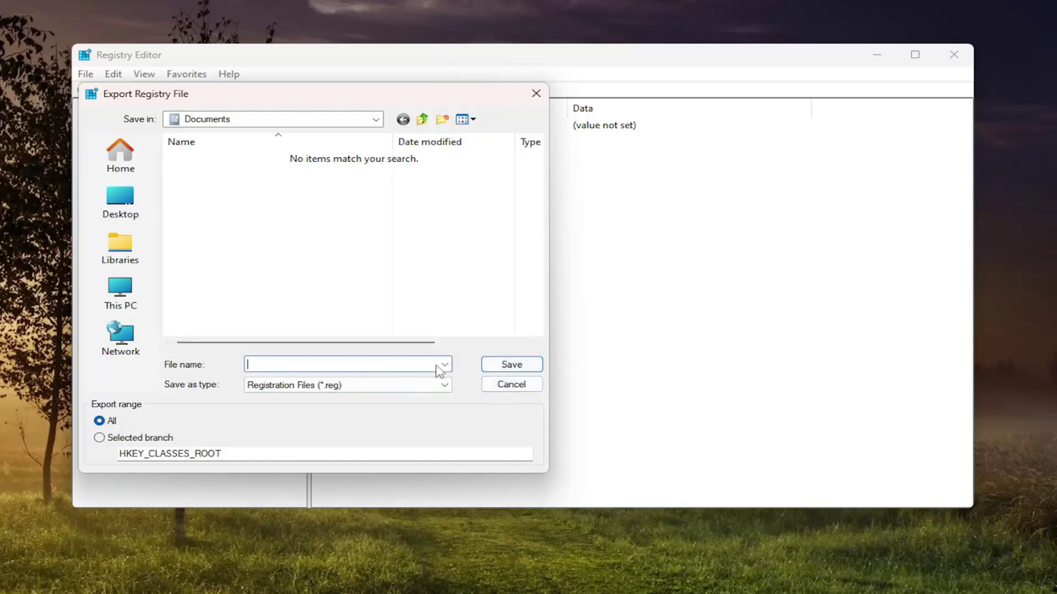
pyautogui.click(444, 365)
pyautogui.click(511, 384)
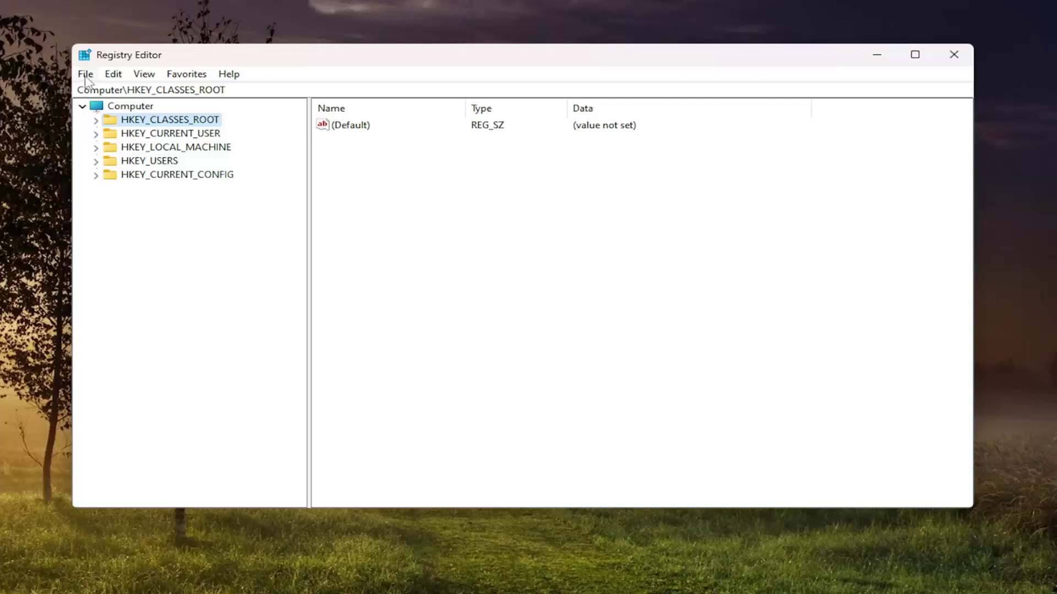
# Bring up the Import Registry File dialog and close it without importing anything
pyautogui.click(86, 75)
pyautogui.click(93, 91)
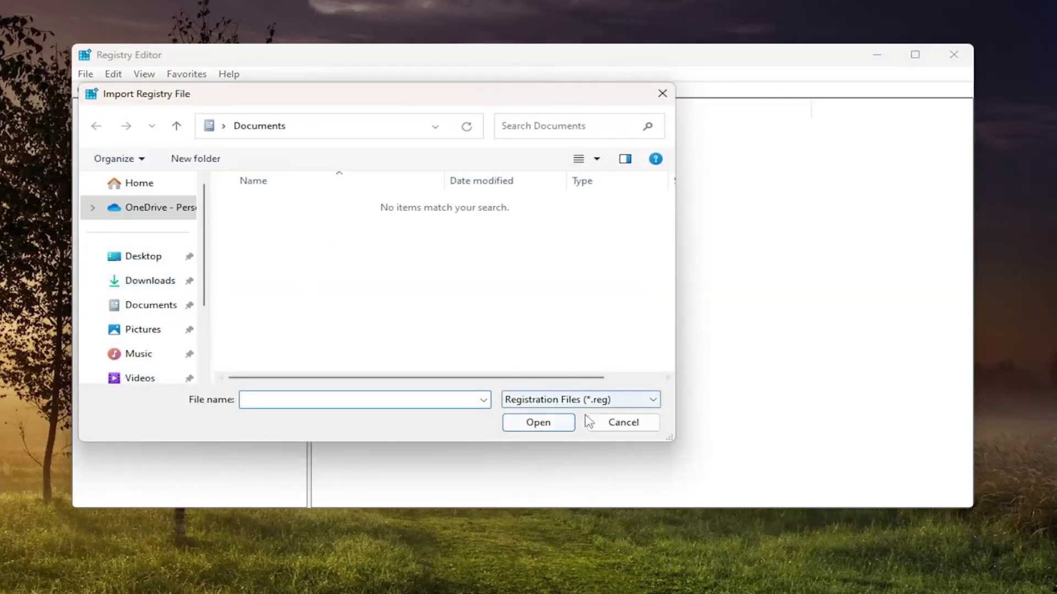
pyautogui.click(611, 427)
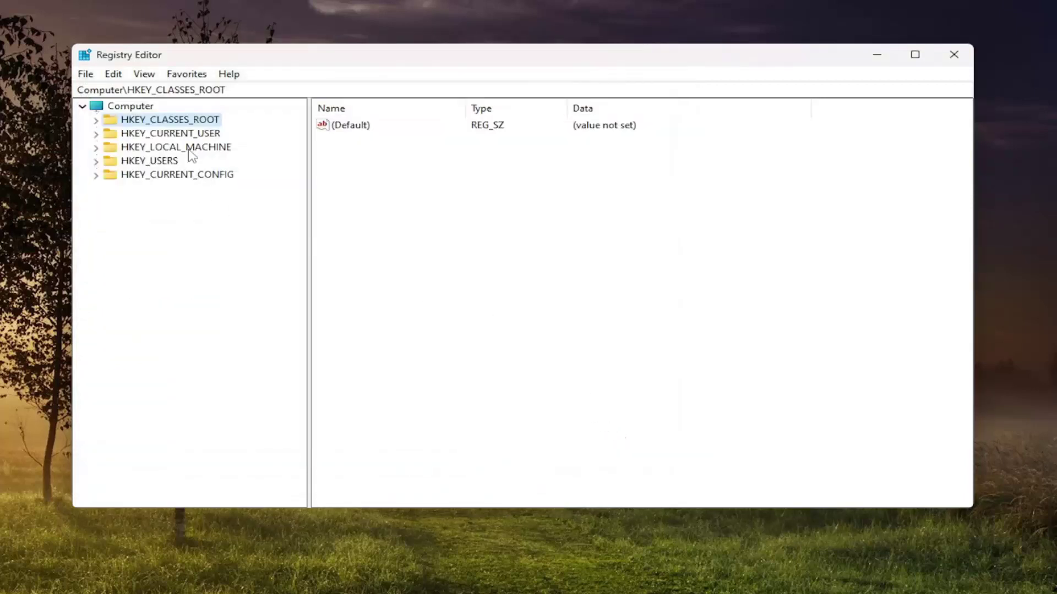
# Expand HKEY_LOCAL_MACHINE\SOFTWARE\Policies\Microsoft and select Windows Defender, focusing its values pane
pyautogui.doubleClick(190, 149)
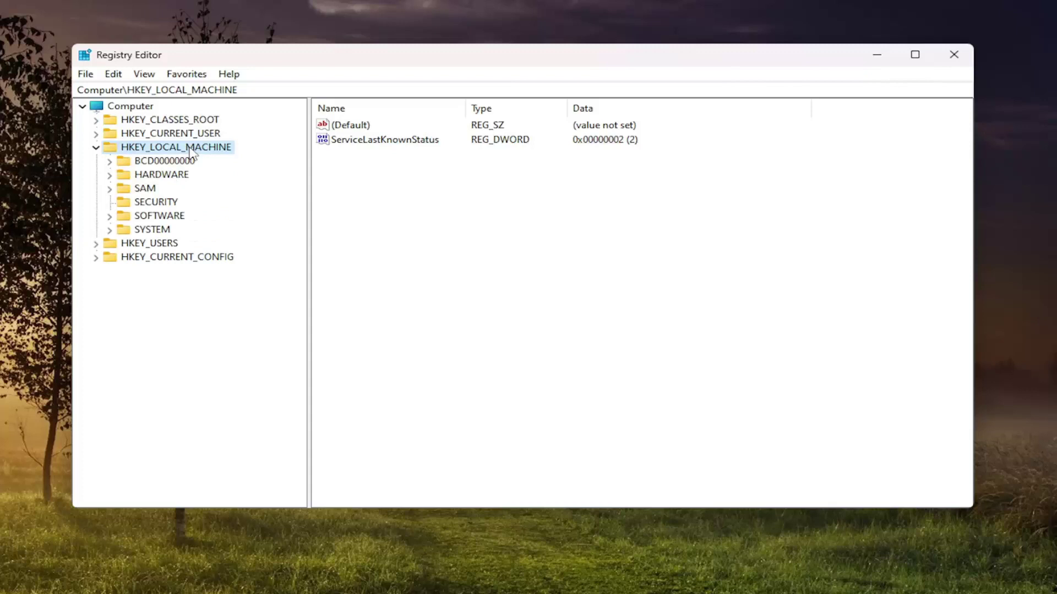
pyautogui.doubleClick(146, 219)
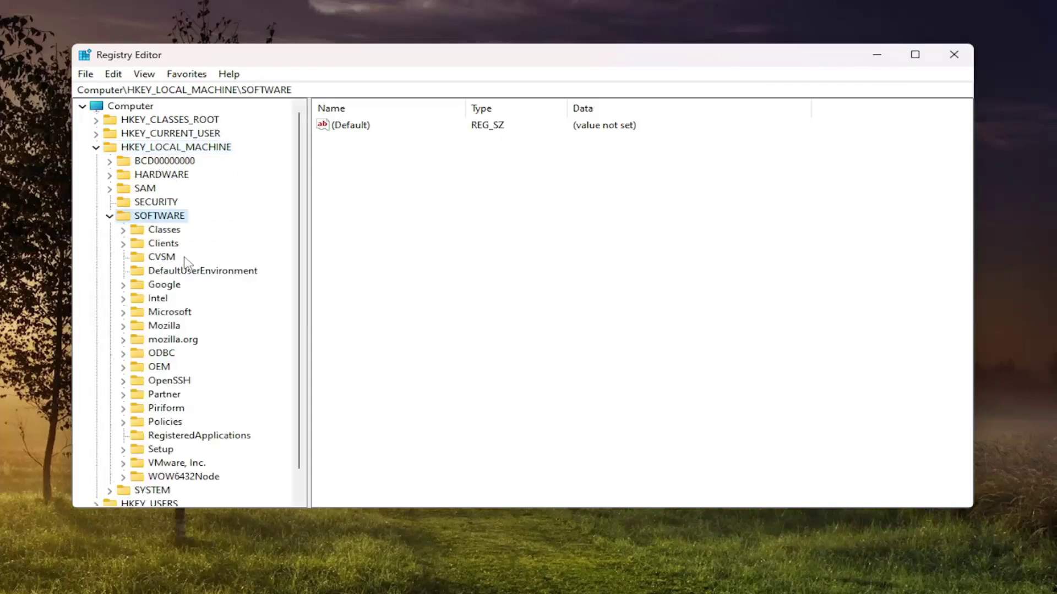
pyautogui.doubleClick(163, 423)
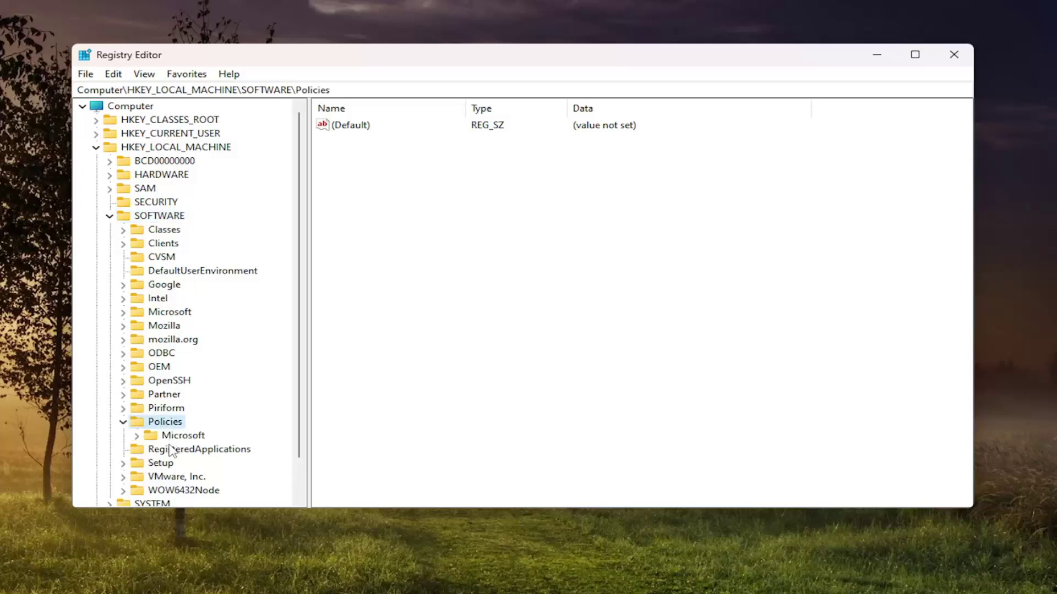
pyautogui.doubleClick(175, 436)
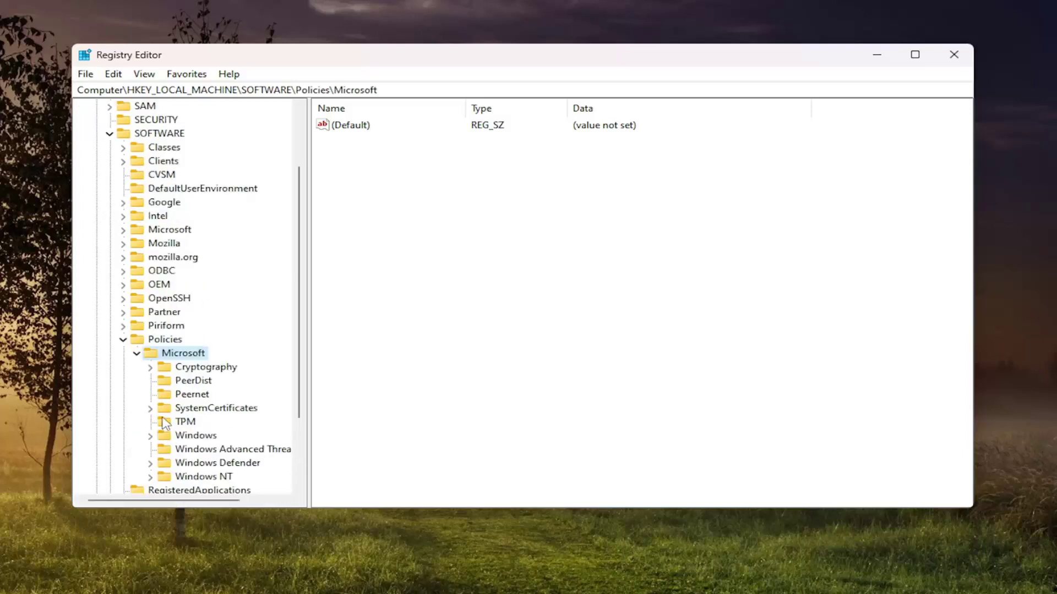
pyautogui.click(190, 467)
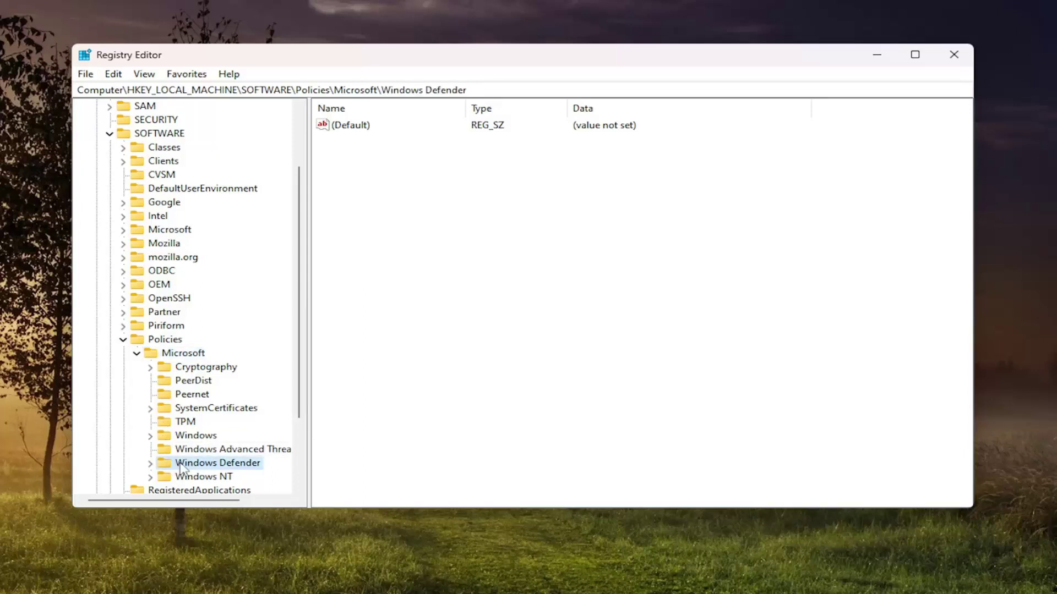
pyautogui.click(408, 153)
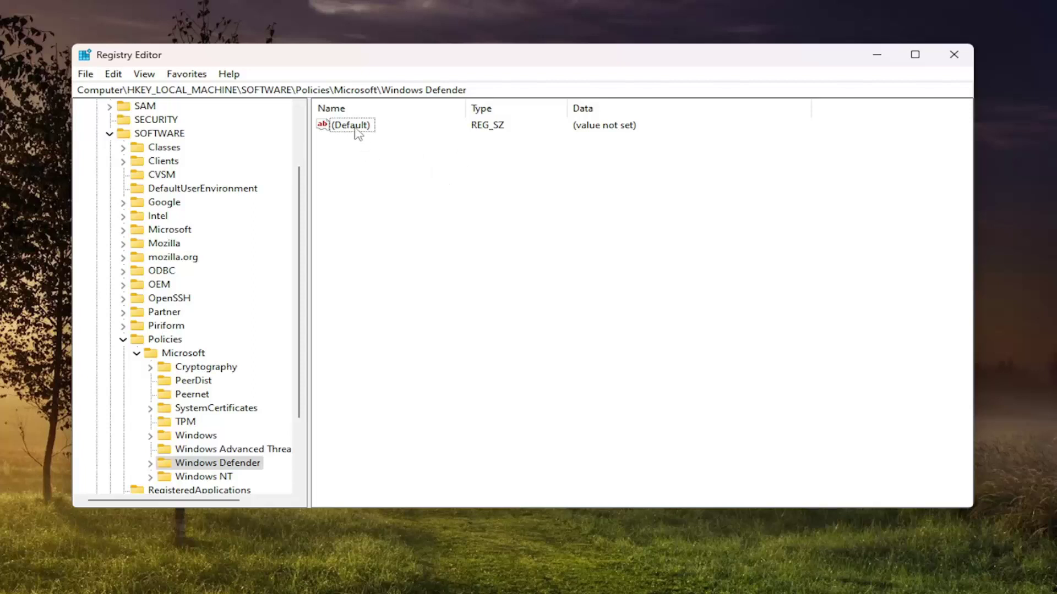
# Collapse Microsoft, Policies, SOFTWARE and HKEY_LOCAL_MACHINE back to Computer, then close Registry Editor
pyautogui.click(137, 354)
pyautogui.click(123, 381)
pyautogui.click(109, 188)
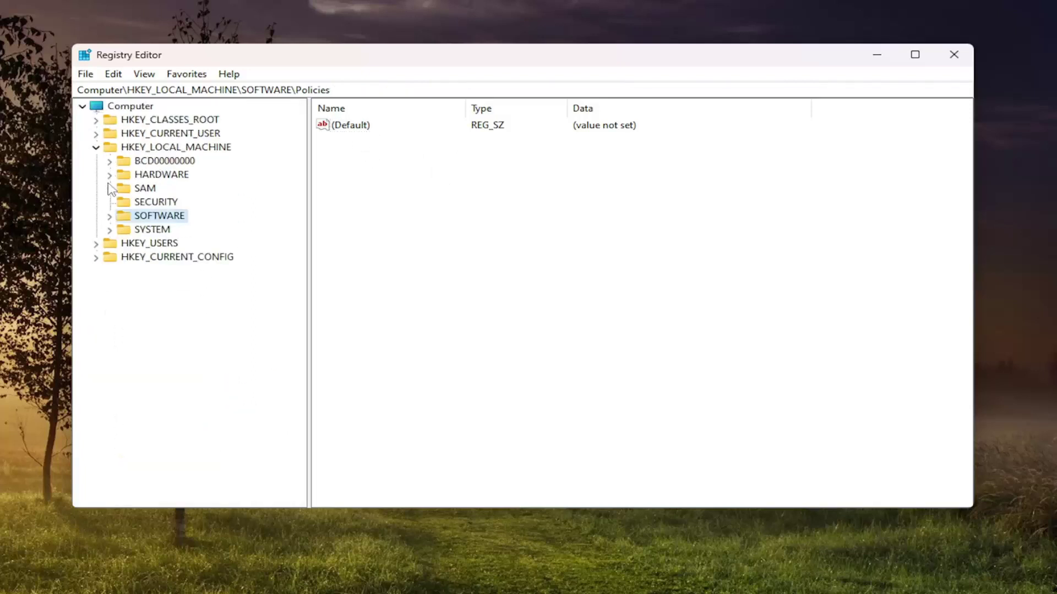
pyautogui.click(96, 148)
pyautogui.click(119, 106)
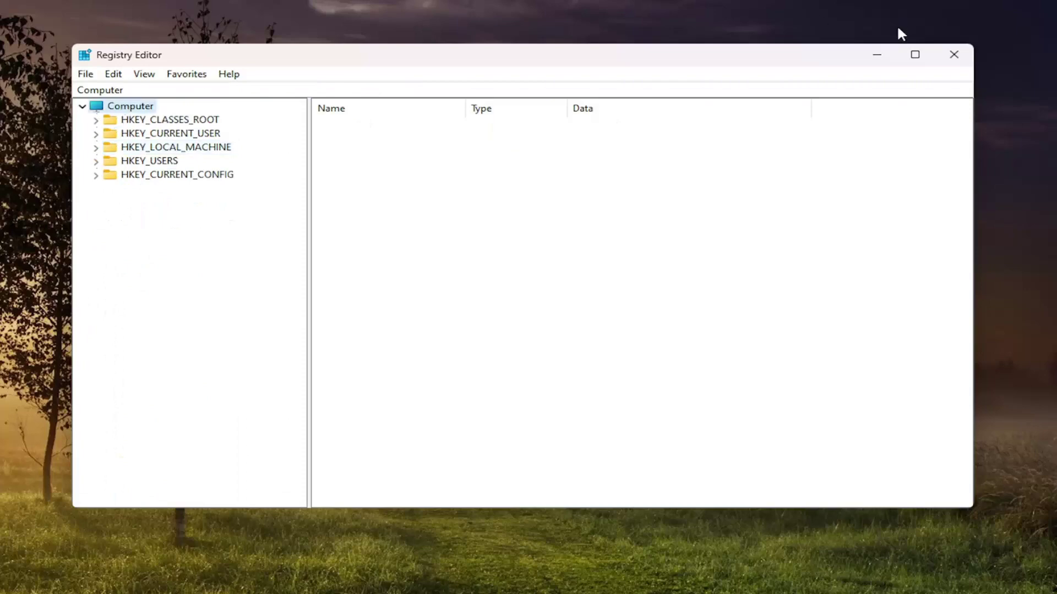
pyautogui.click(948, 58)
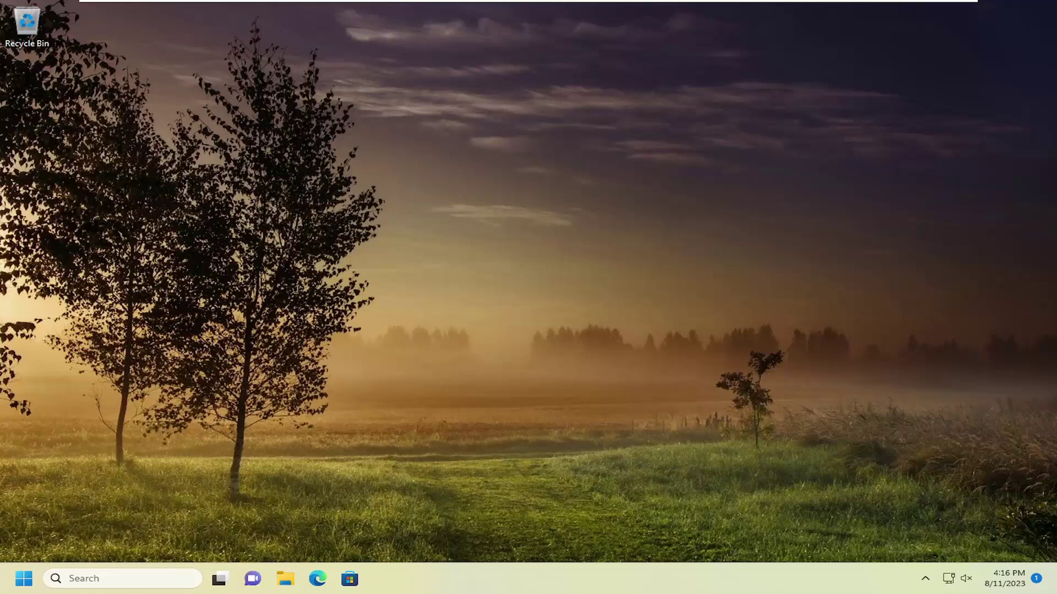
# Search for cmd and launch Command Prompt as administrator, approving the UAC prompt
pyautogui.click(90, 586)
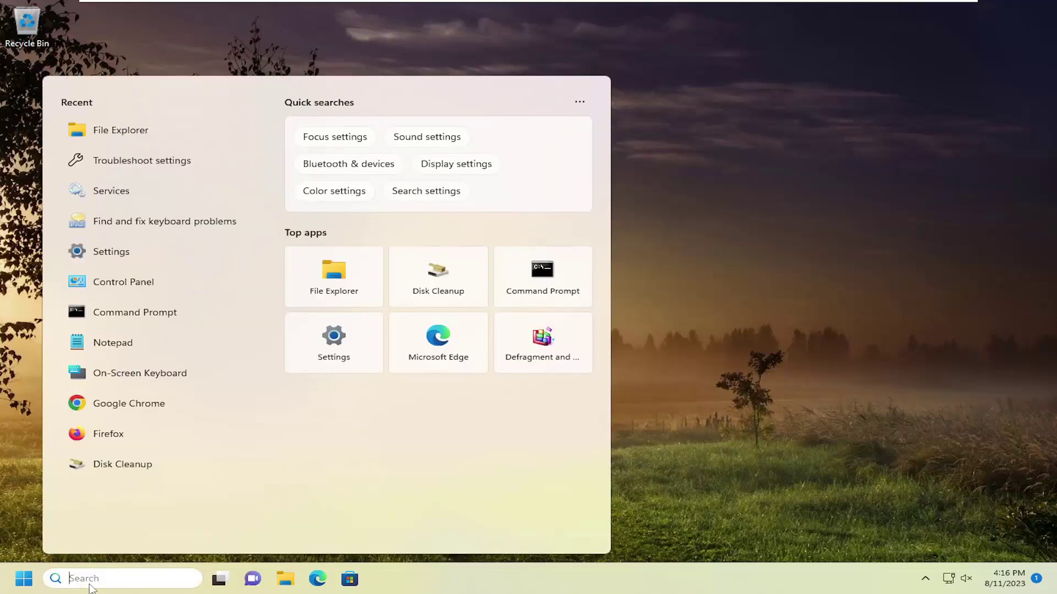
pyautogui.write('cmd')
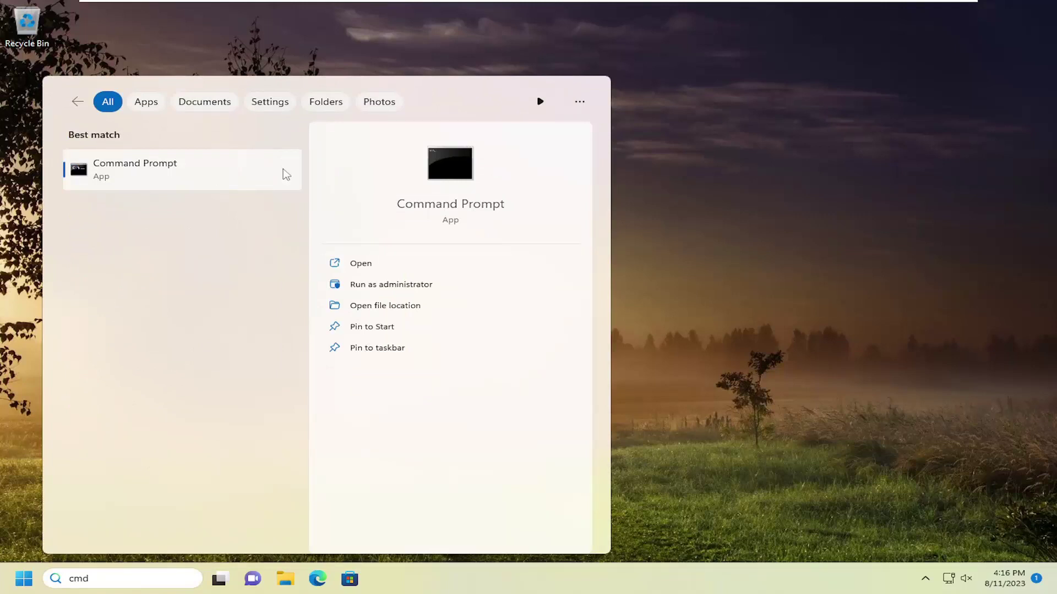
pyautogui.rightClick(149, 172)
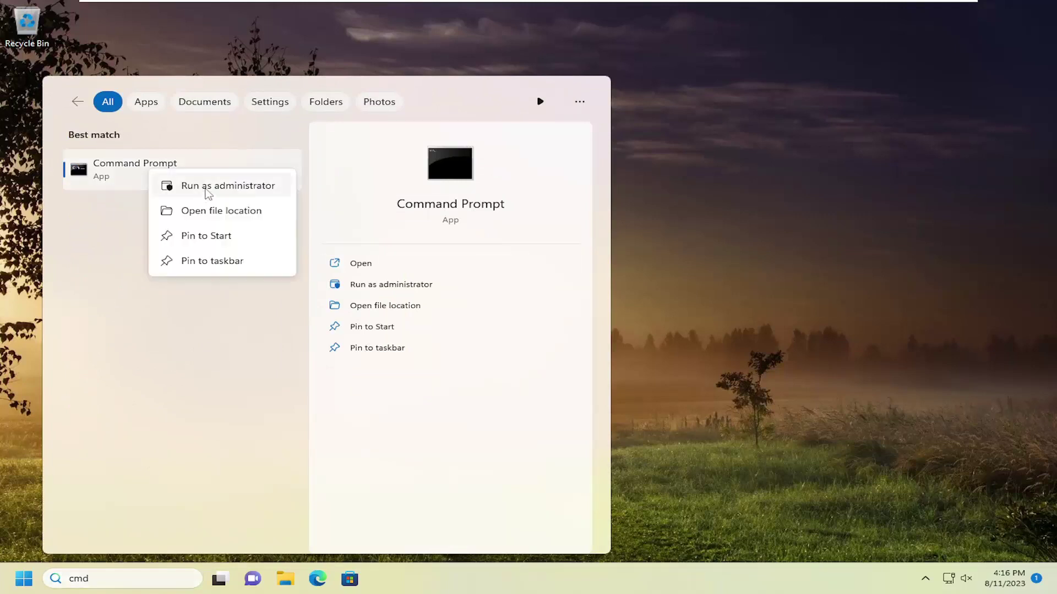
pyautogui.click(208, 191)
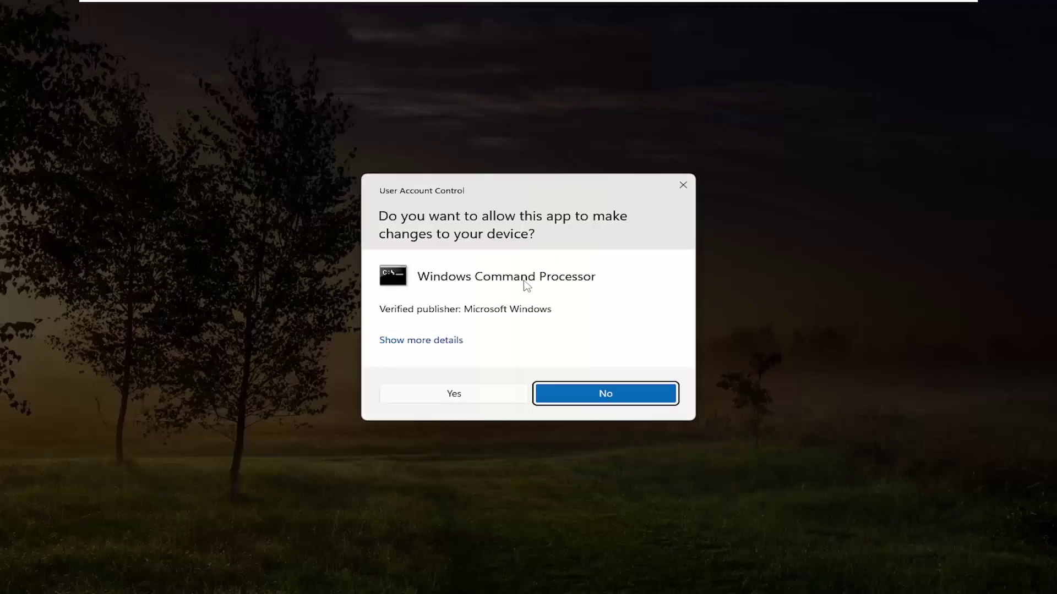
pyautogui.click(461, 400)
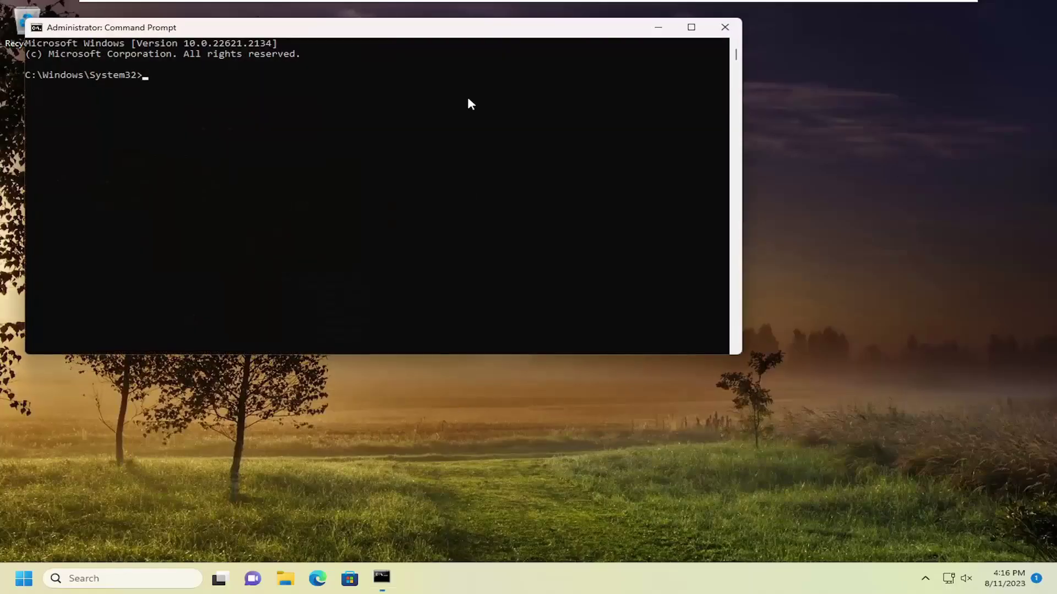
# Paste and run Dism /Online /Cleanup-Image /RestoreHealth in the console until it completes at 100%
pyautogui.moveTo(449, 39); pyautogui.dragTo(527, 106)
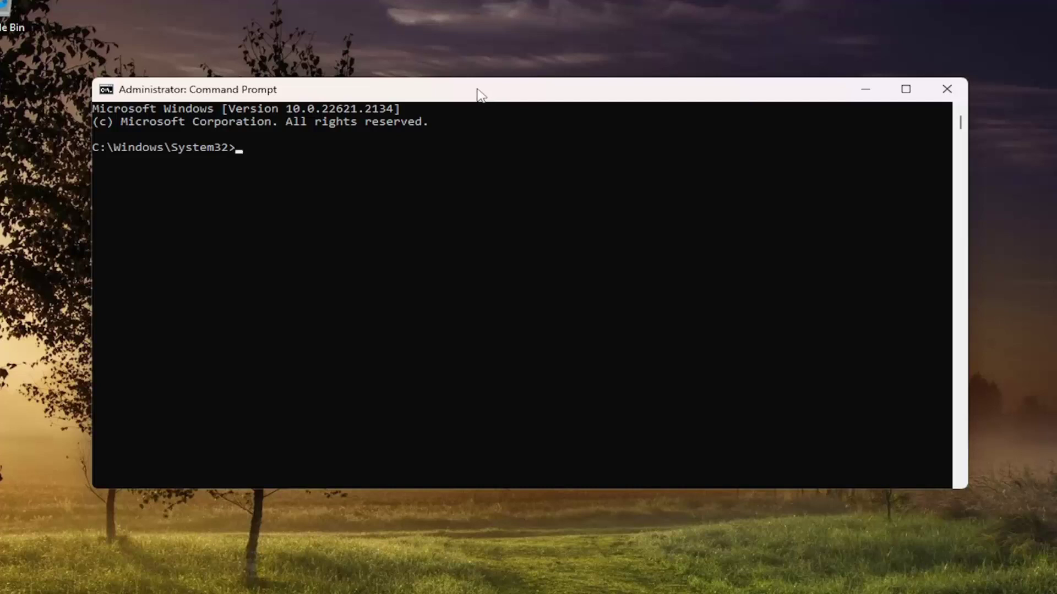
pyautogui.rightClick(536, 91)
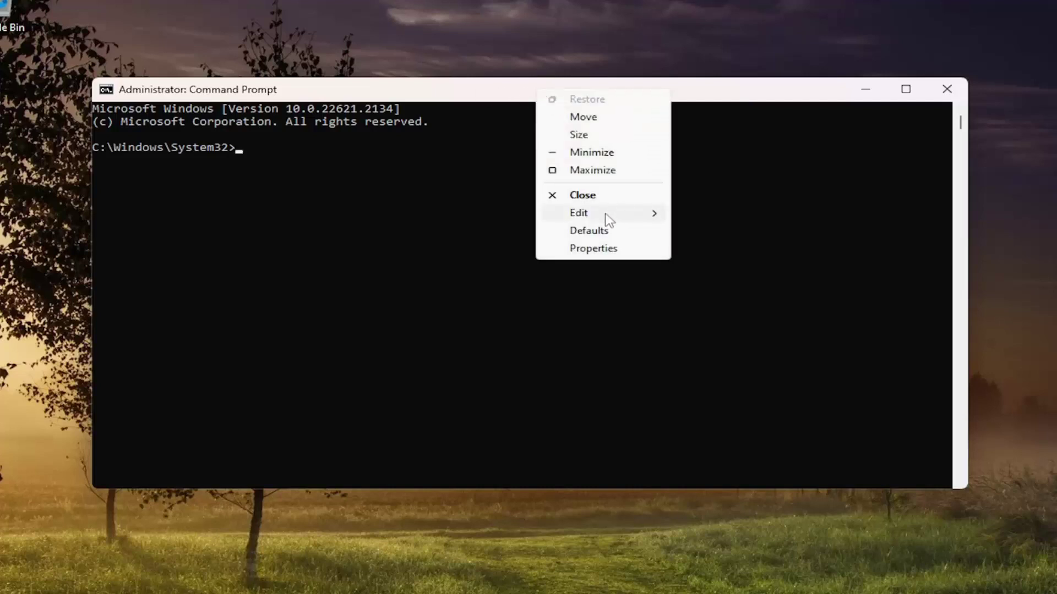
pyautogui.moveTo(609, 221)
pyautogui.click(721, 250)
pyautogui.press('Return')
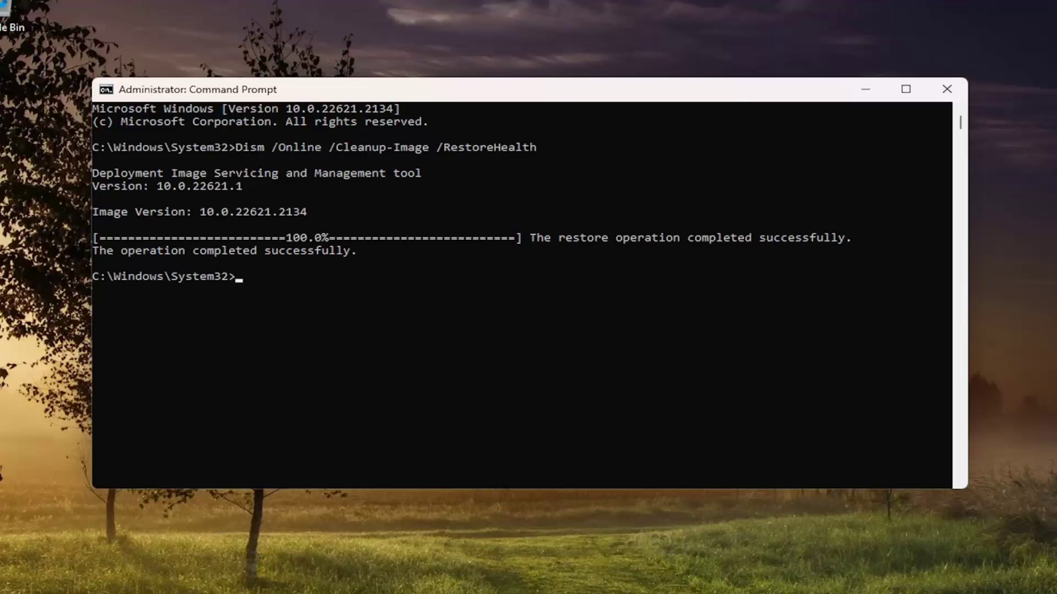
# Paste and run sfc /scannow, letting it finish with no integrity violations found
pyautogui.rightClick(605, 92)
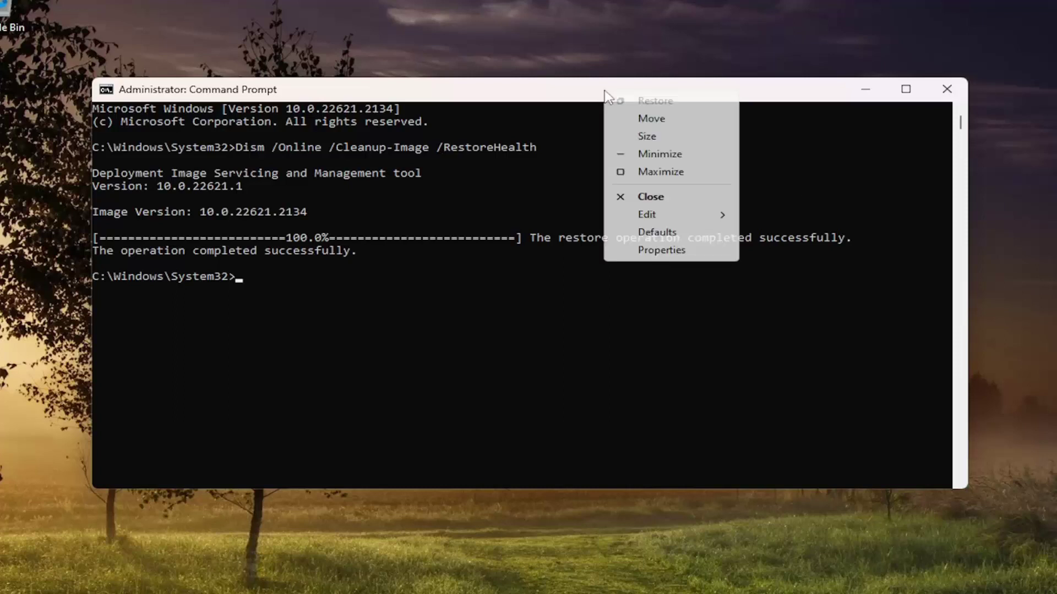
pyautogui.moveTo(669, 215)
pyautogui.click(781, 249)
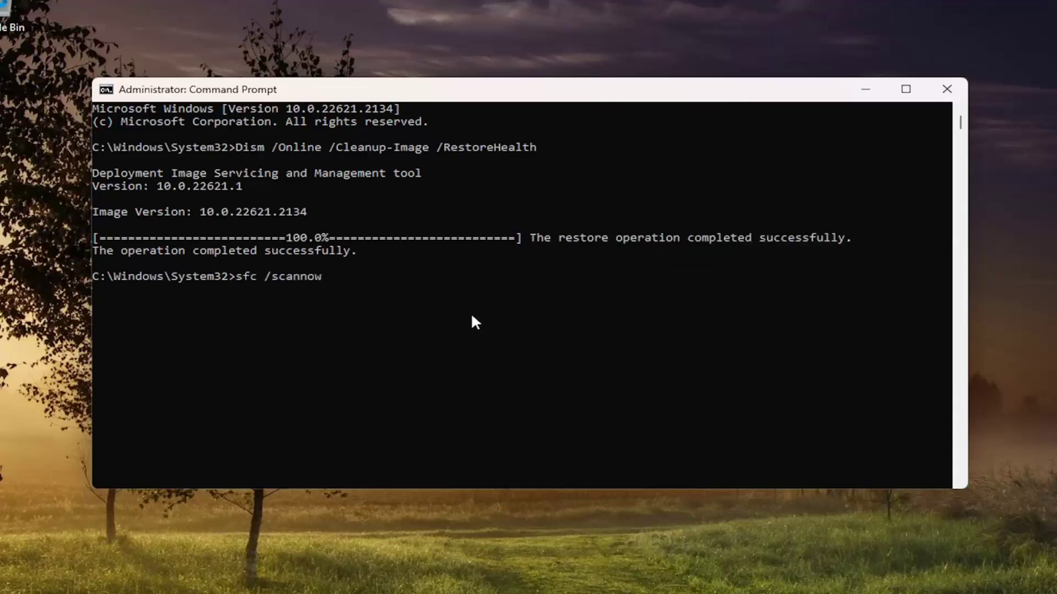
pyautogui.press('Return')
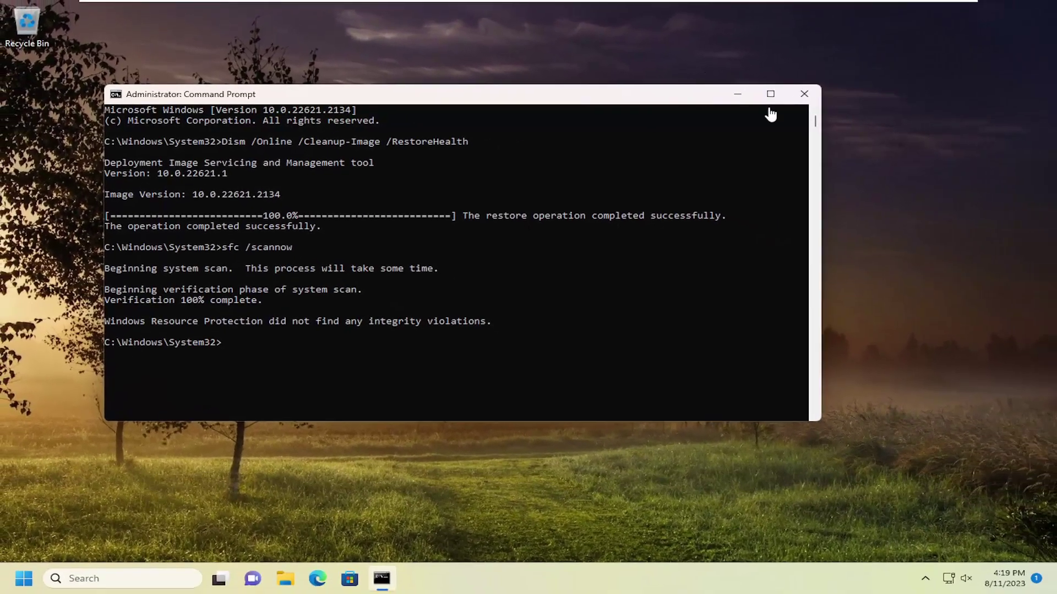
# Close Command Prompt and restart the PC from the Start button's context menu
pyautogui.click(812, 97)
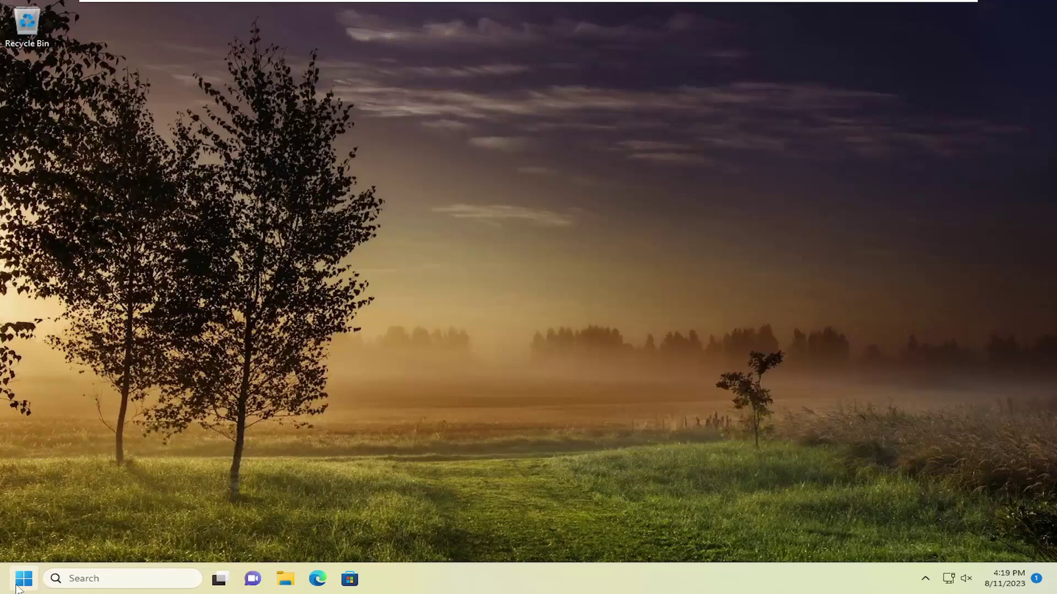
pyautogui.rightClick(23, 579)
pyautogui.moveTo(113, 527)
pyautogui.click(184, 521)
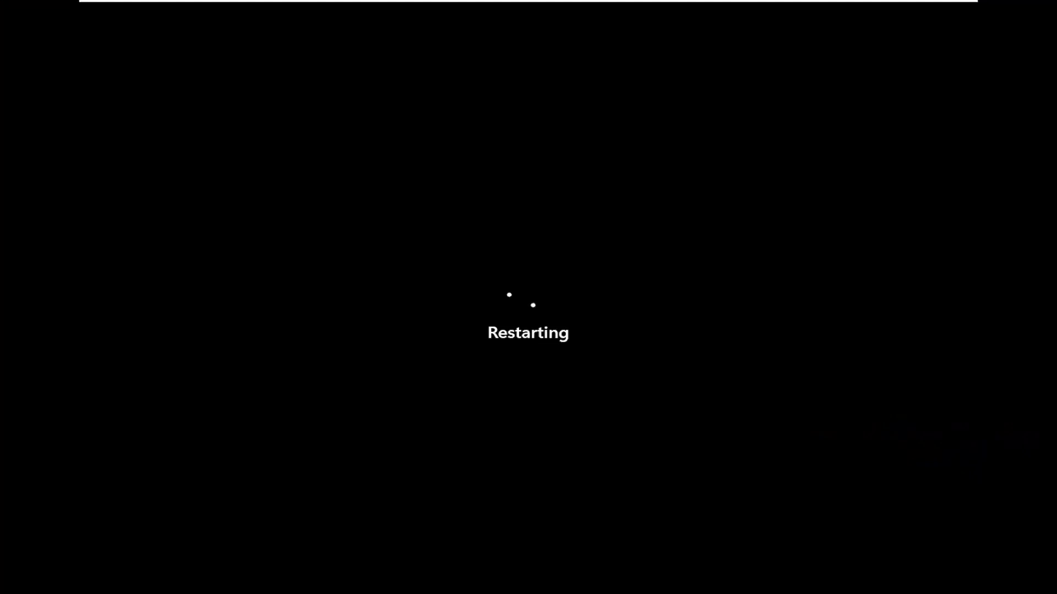